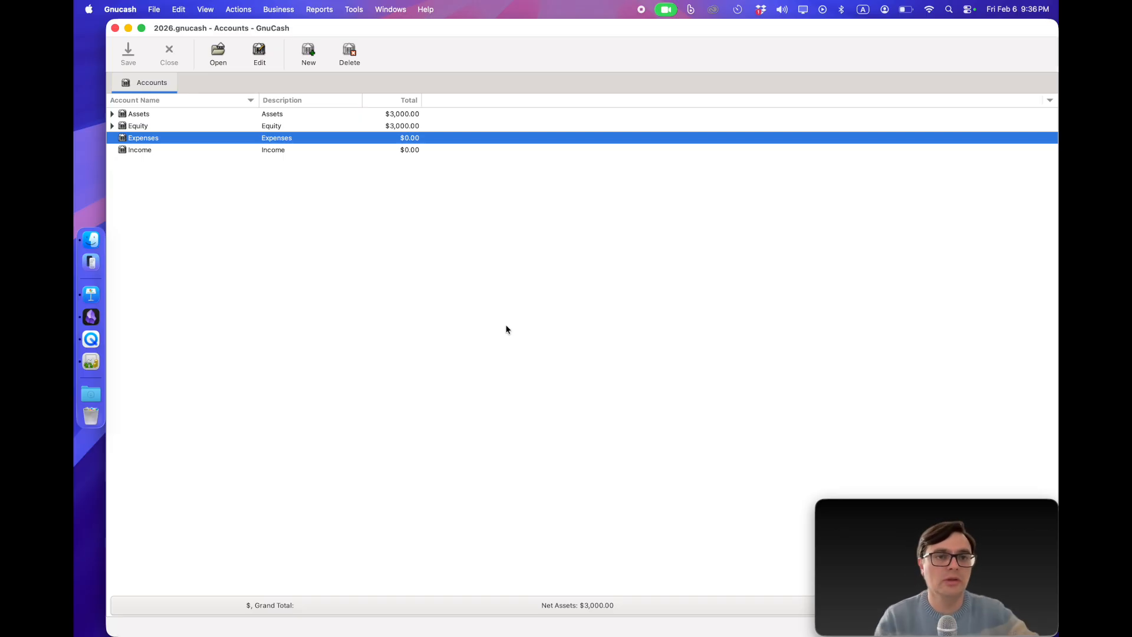
Step: Create an expense account named Food & Household under Expenses and expand Expenses to show it
click(305, 56)
text(Food & Household)
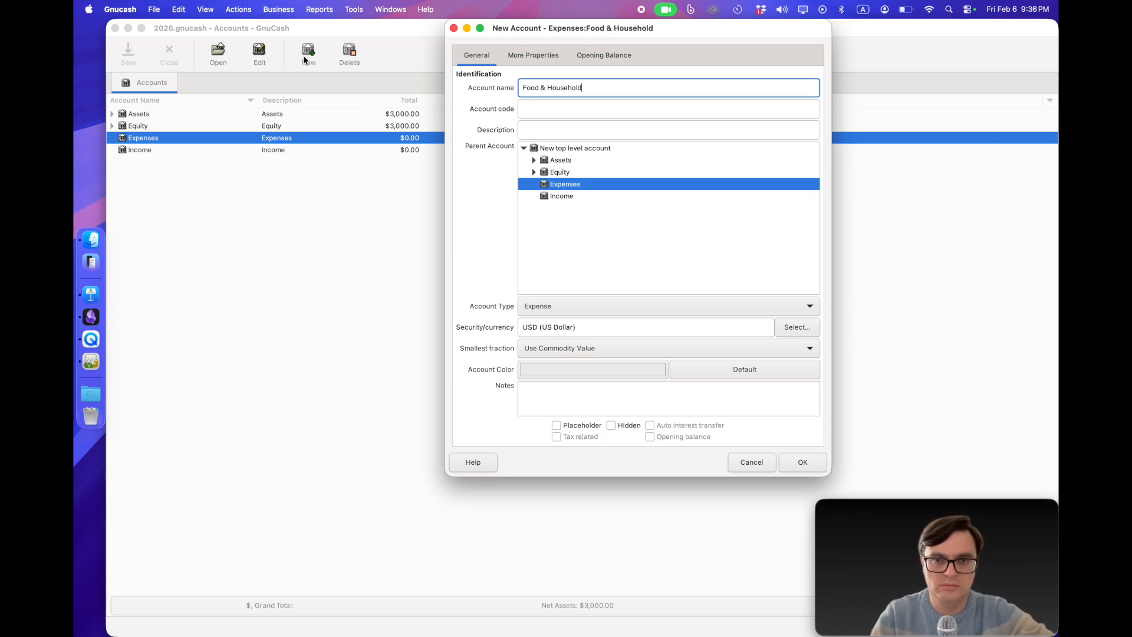
click(803, 463)
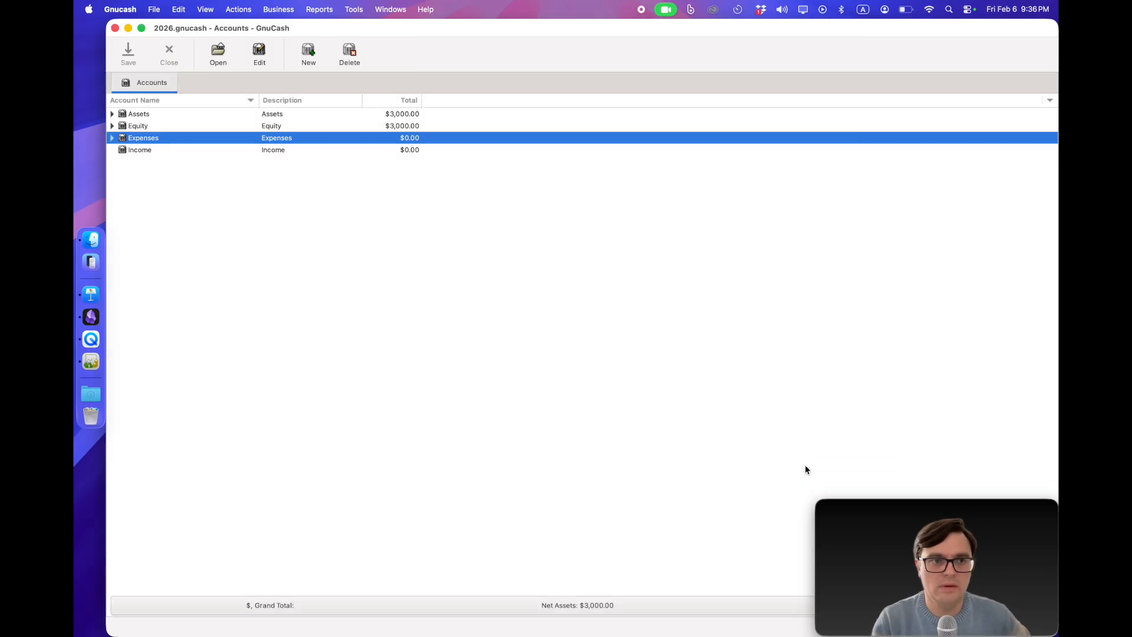
click(112, 138)
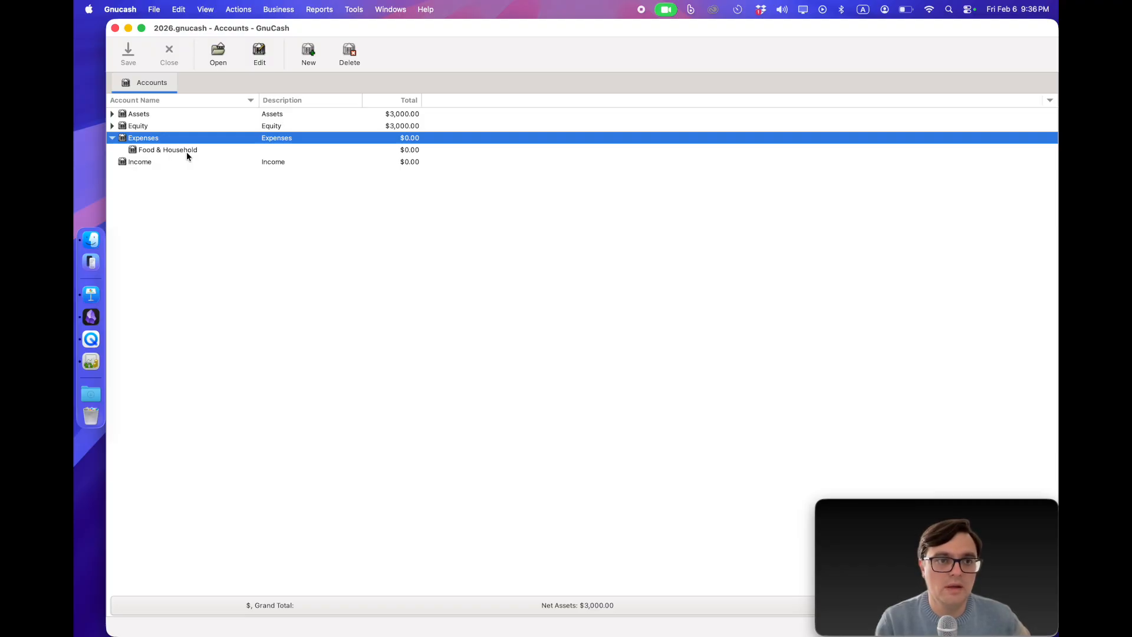
Step: Create two more expense accounts under Expenses, named Utilities and Home
click(308, 59)
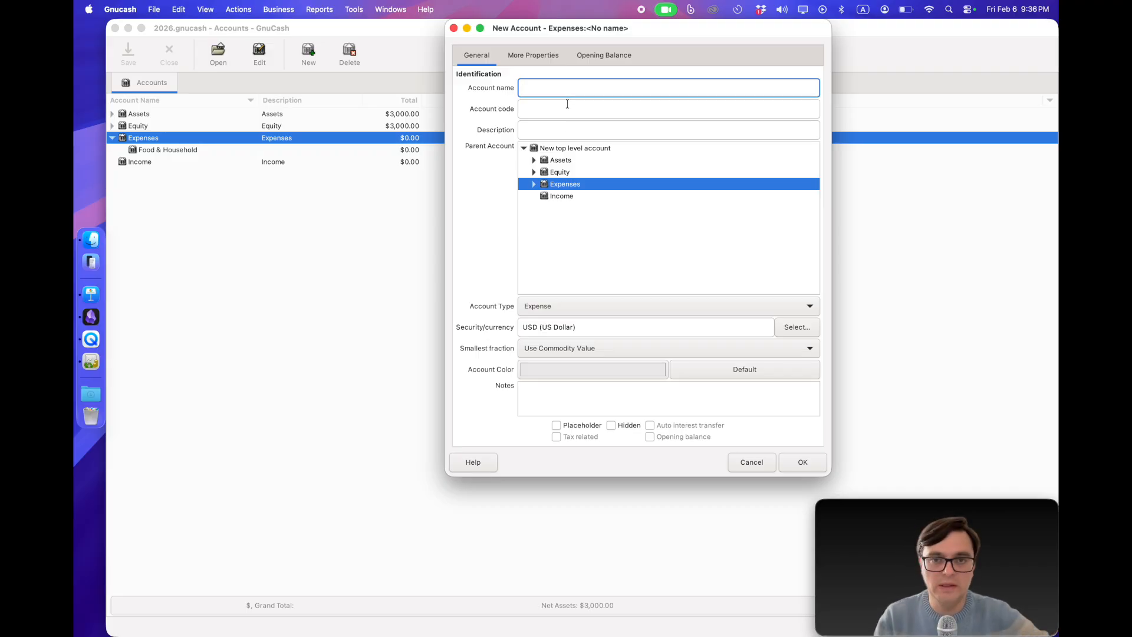
text(Utilities)
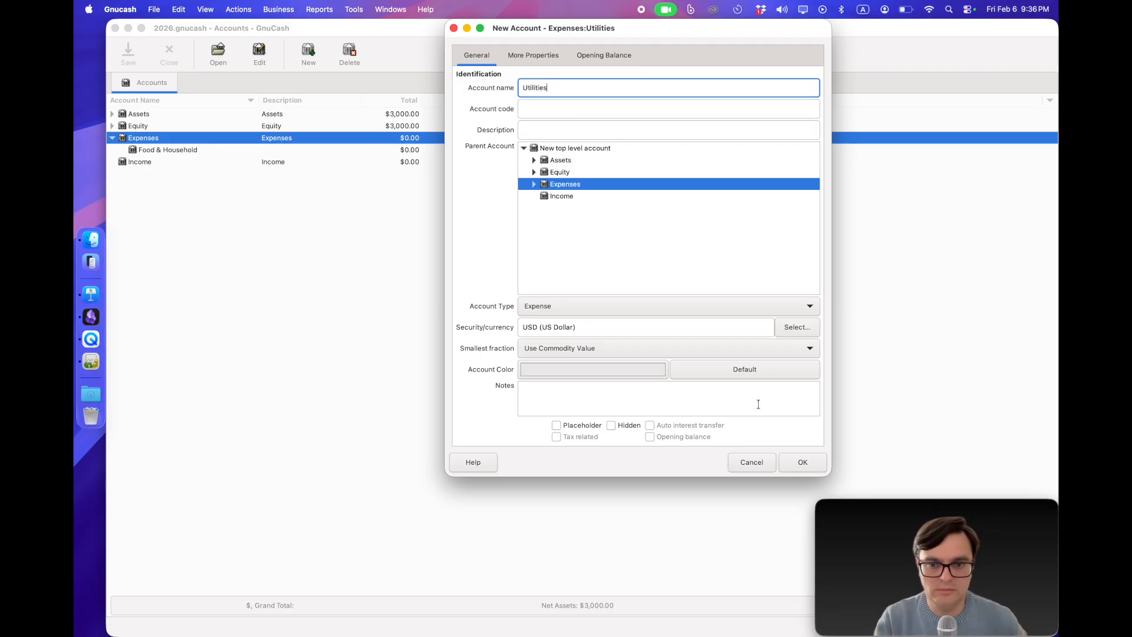
click(800, 459)
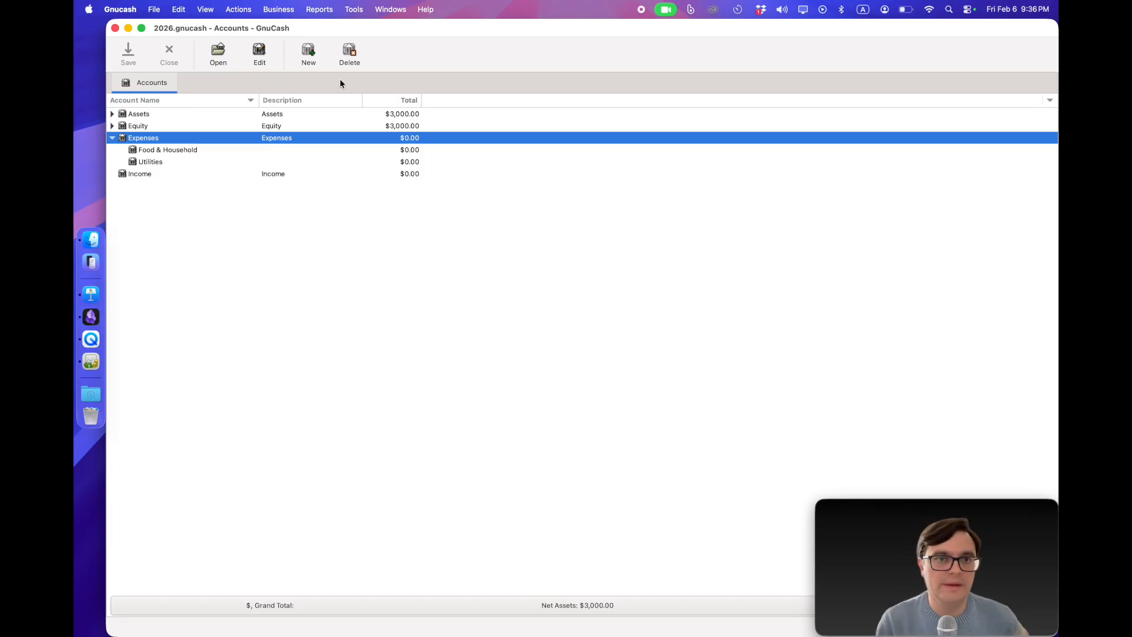
click(307, 66)
text(Home)
key(Return)
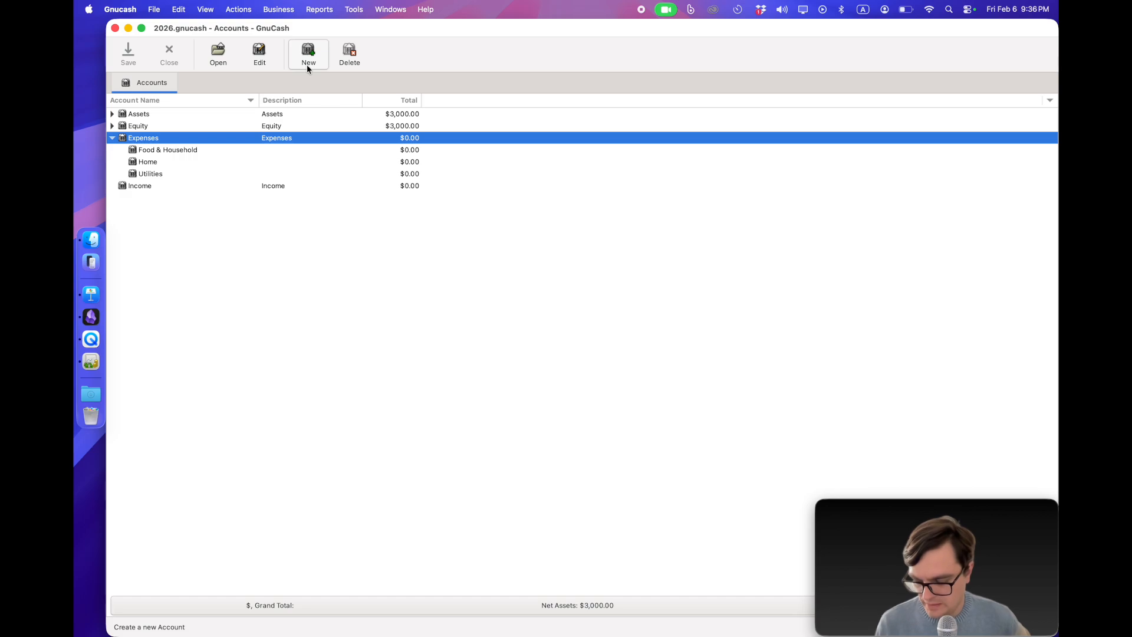
Step: Create a Health expense account and a Personal account marked as Placeholder, both under Expenses
click(307, 66)
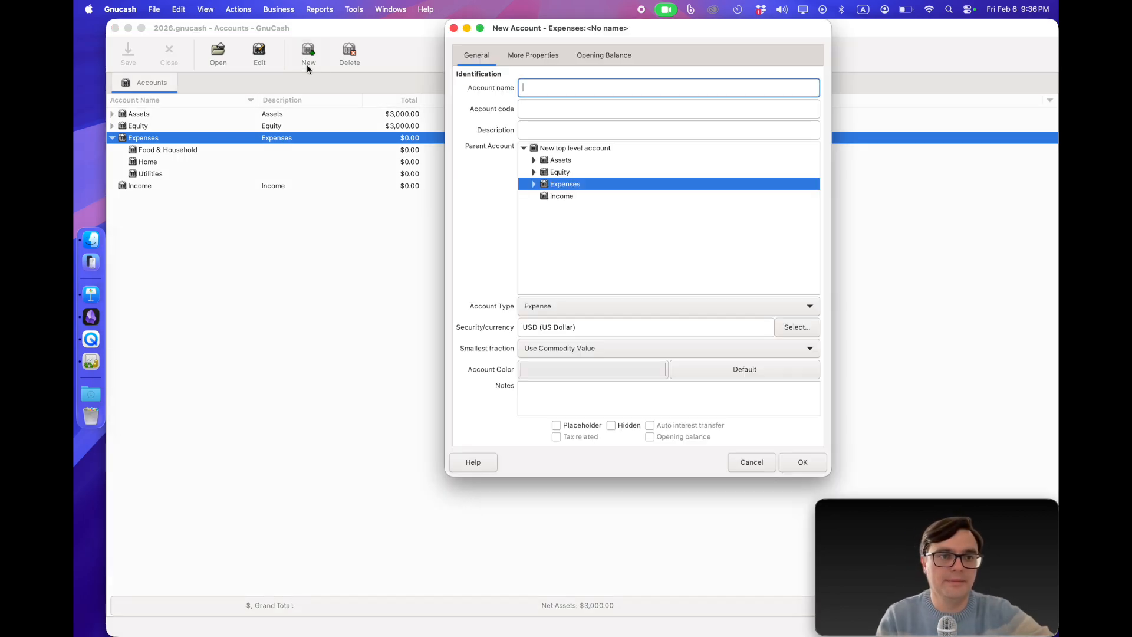
text(Health)
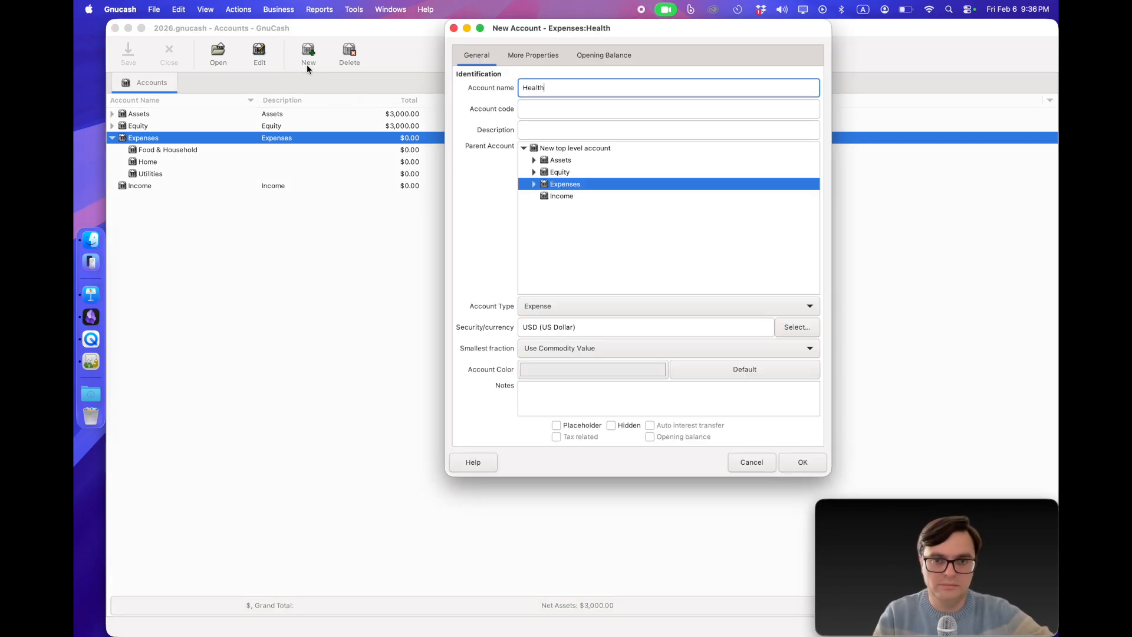
click(795, 461)
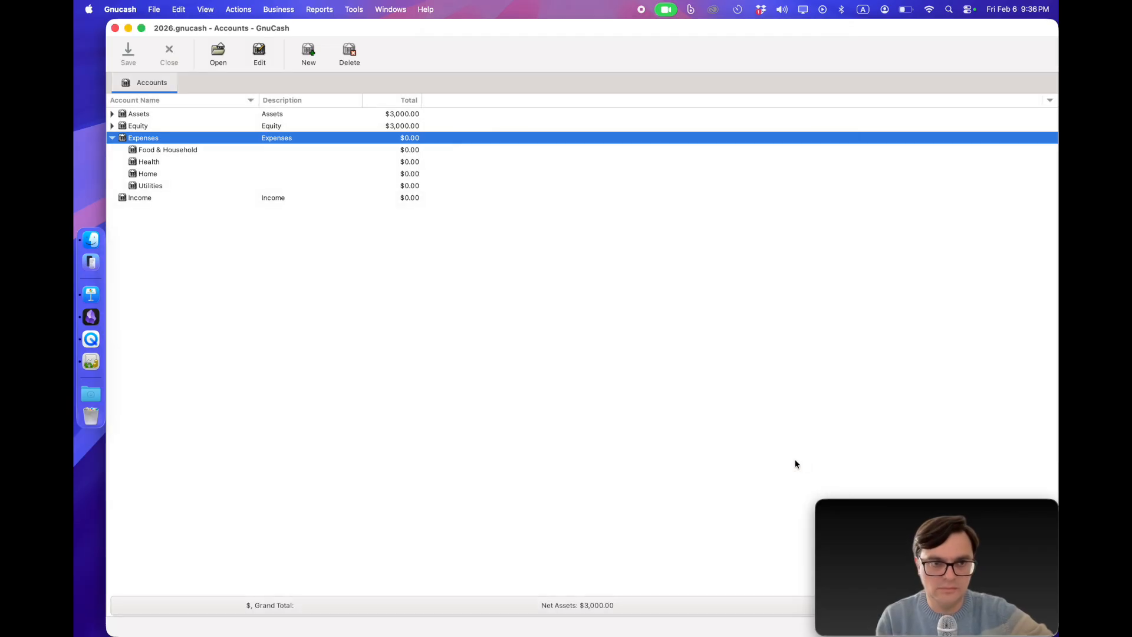
click(308, 53)
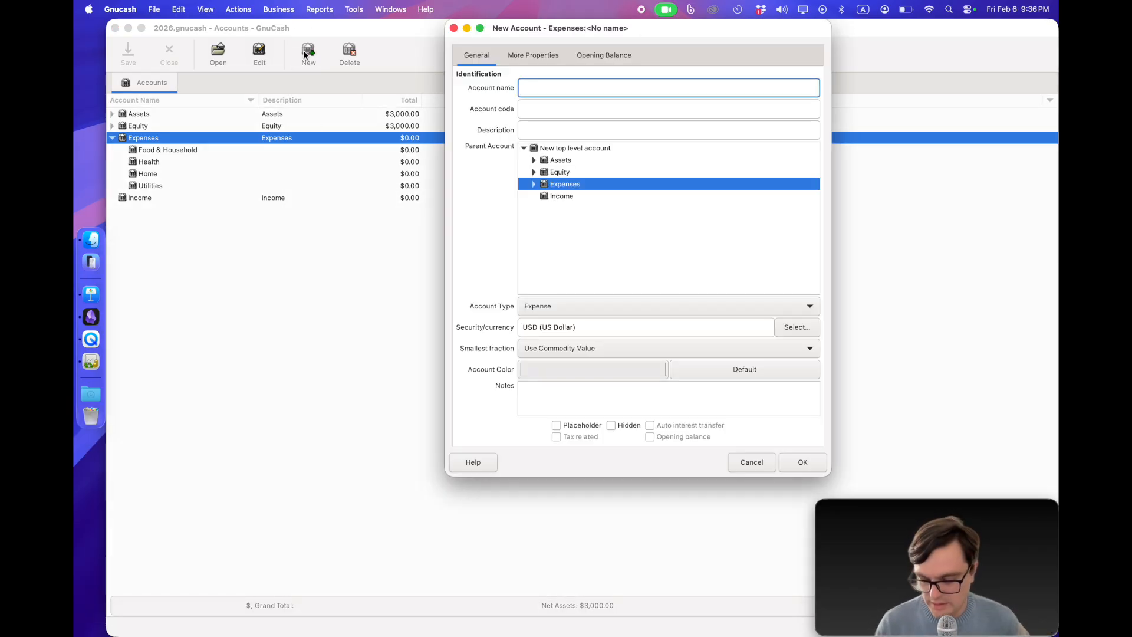
text(Personal)
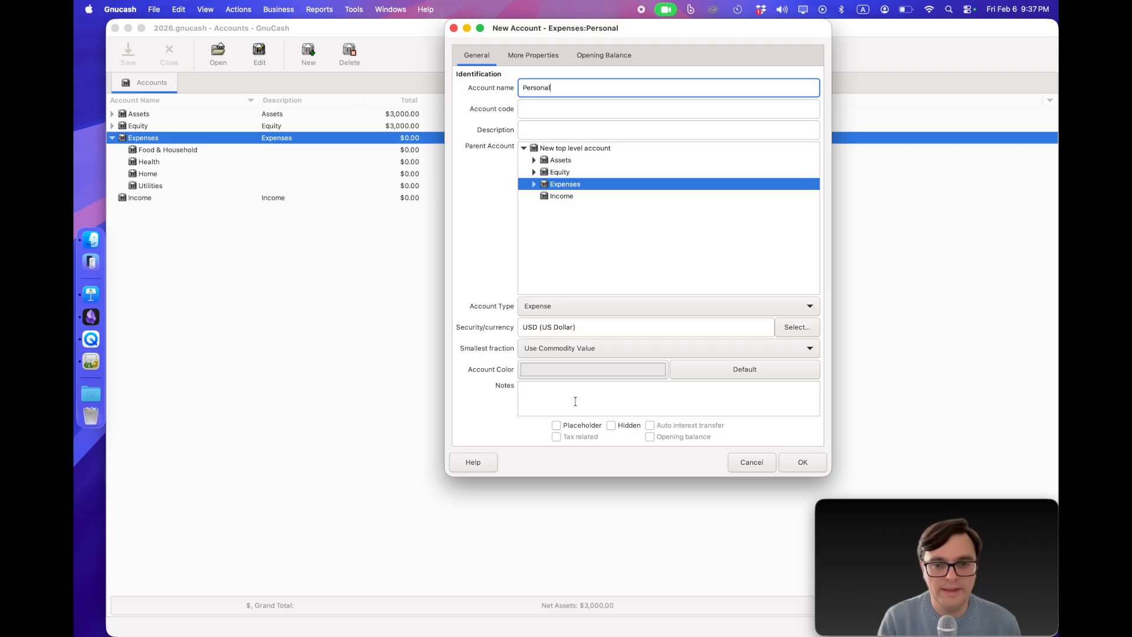
click(556, 425)
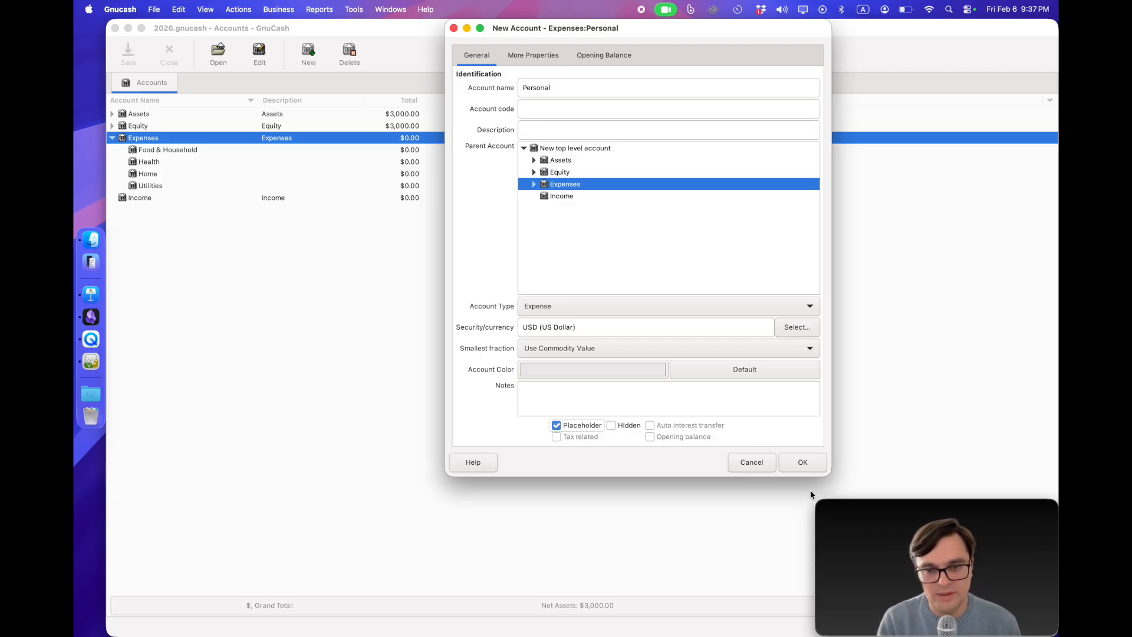
click(800, 461)
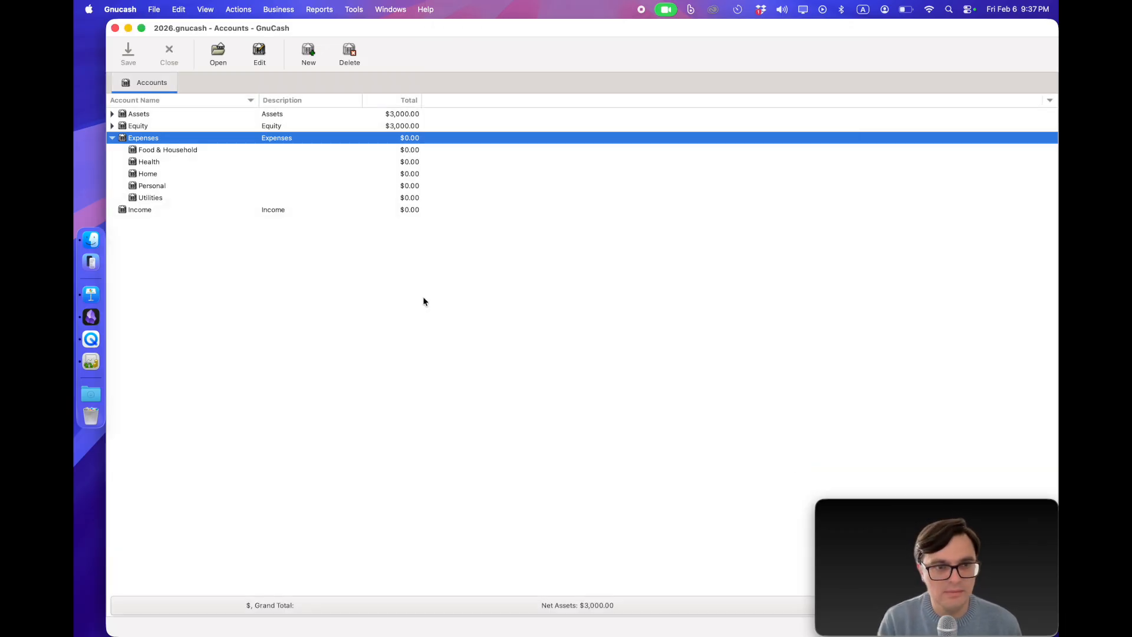
Step: Create two expense accounts under Personal, one for each household member, using the person's first name as account name
click(155, 189)
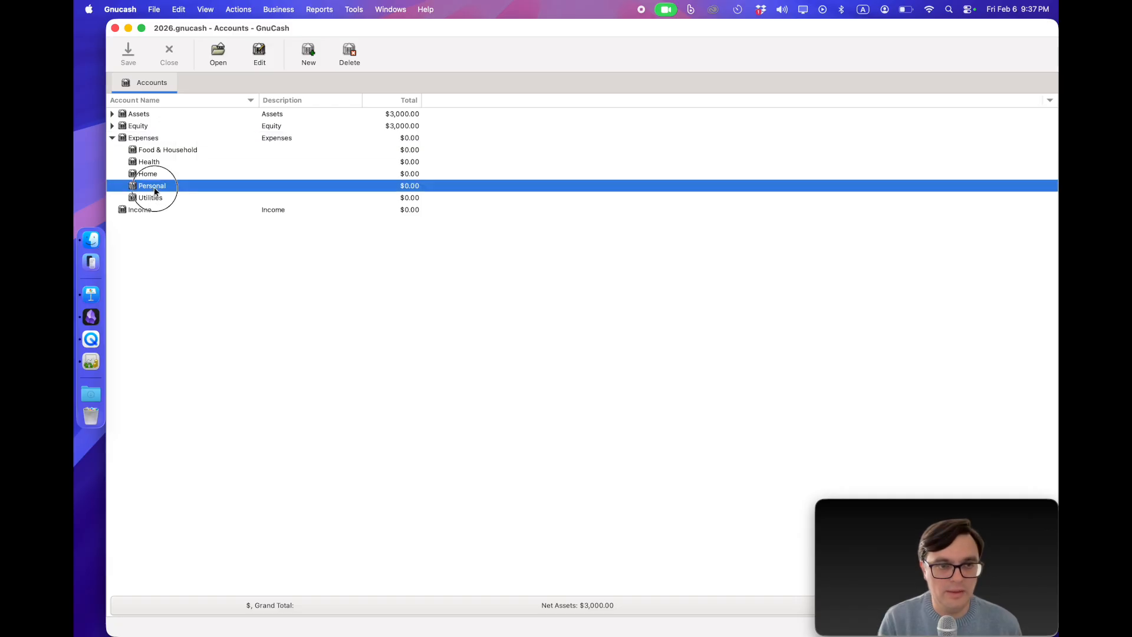
click(305, 61)
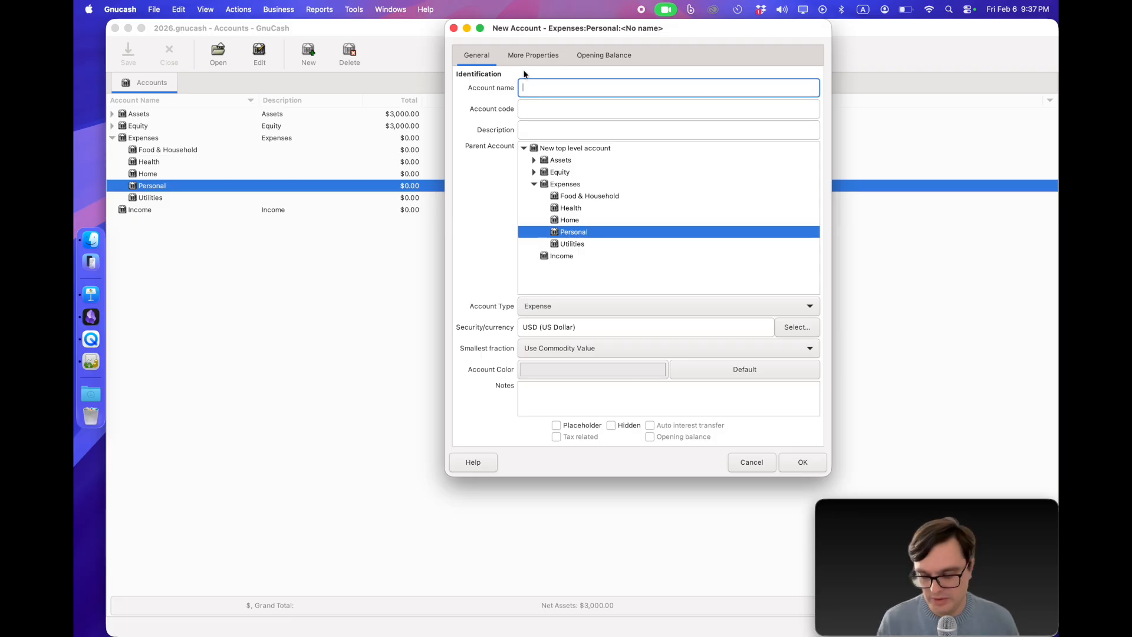
text(John)
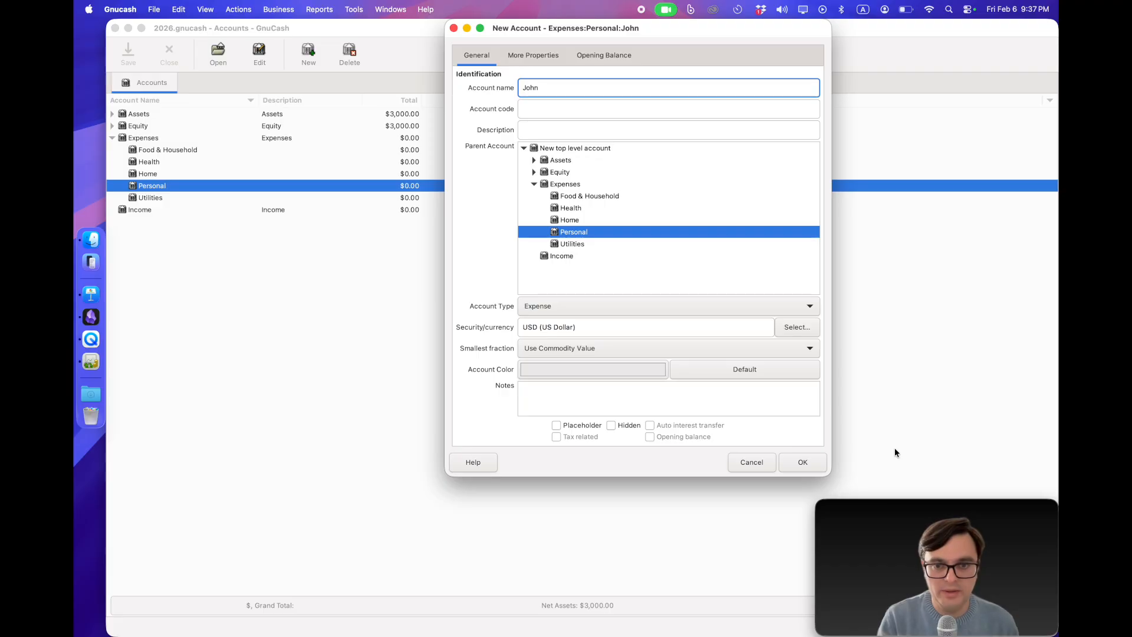
click(813, 466)
click(123, 187)
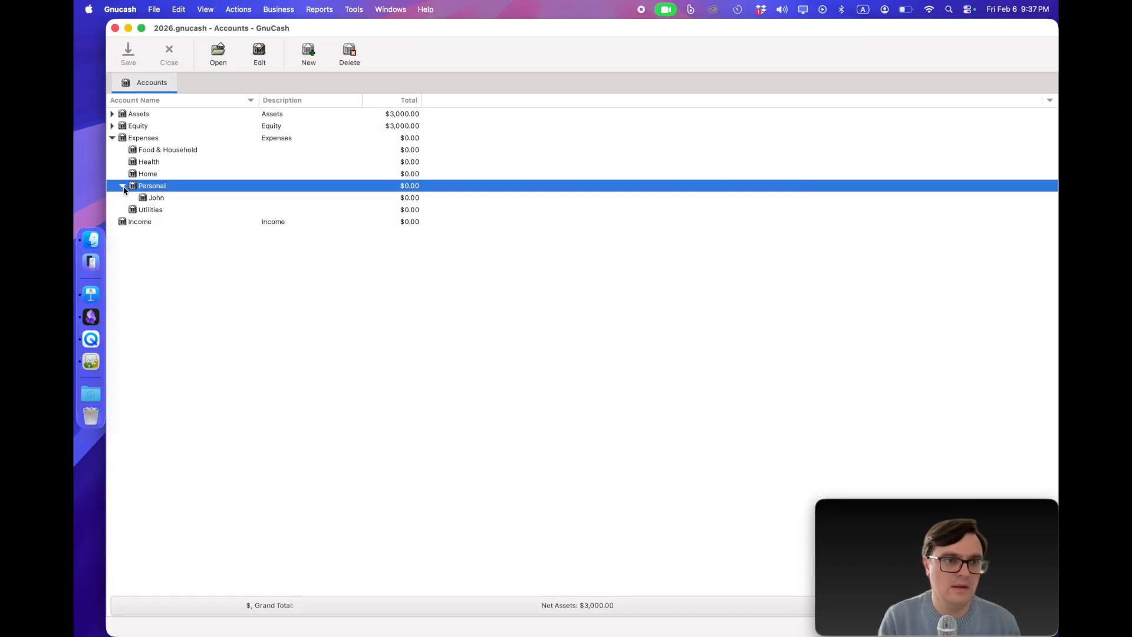
click(308, 59)
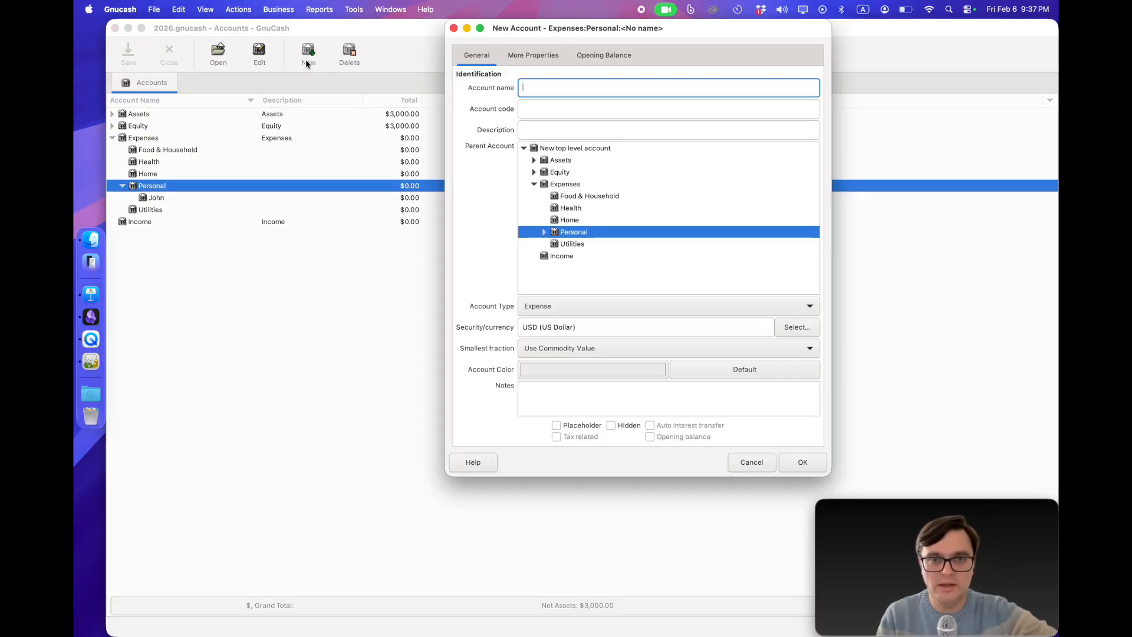
text(Jill)
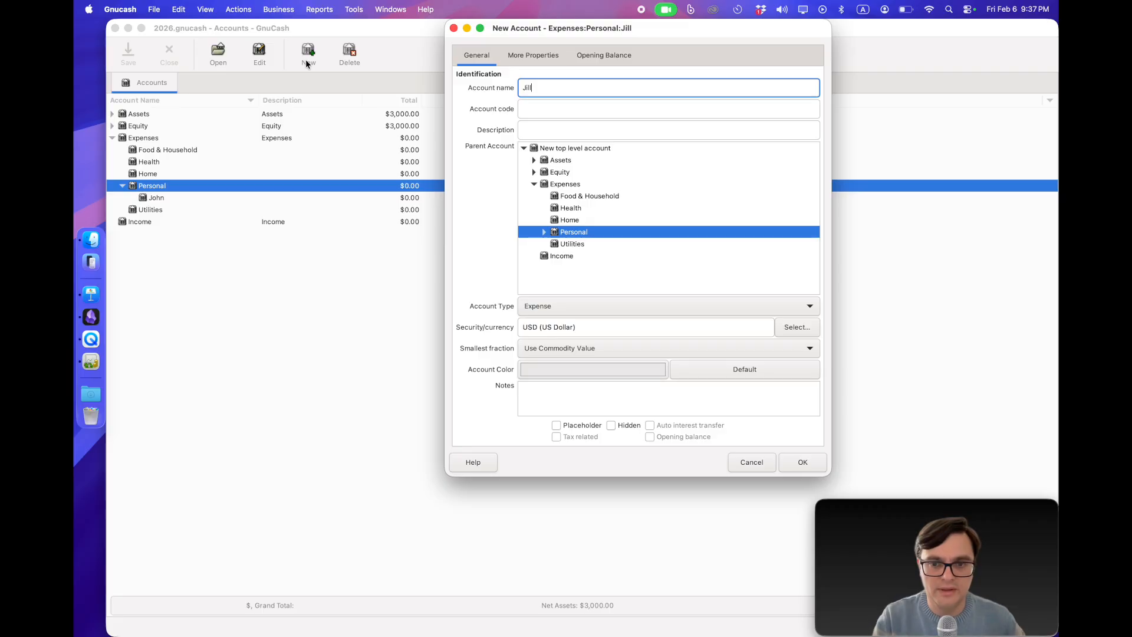
click(805, 463)
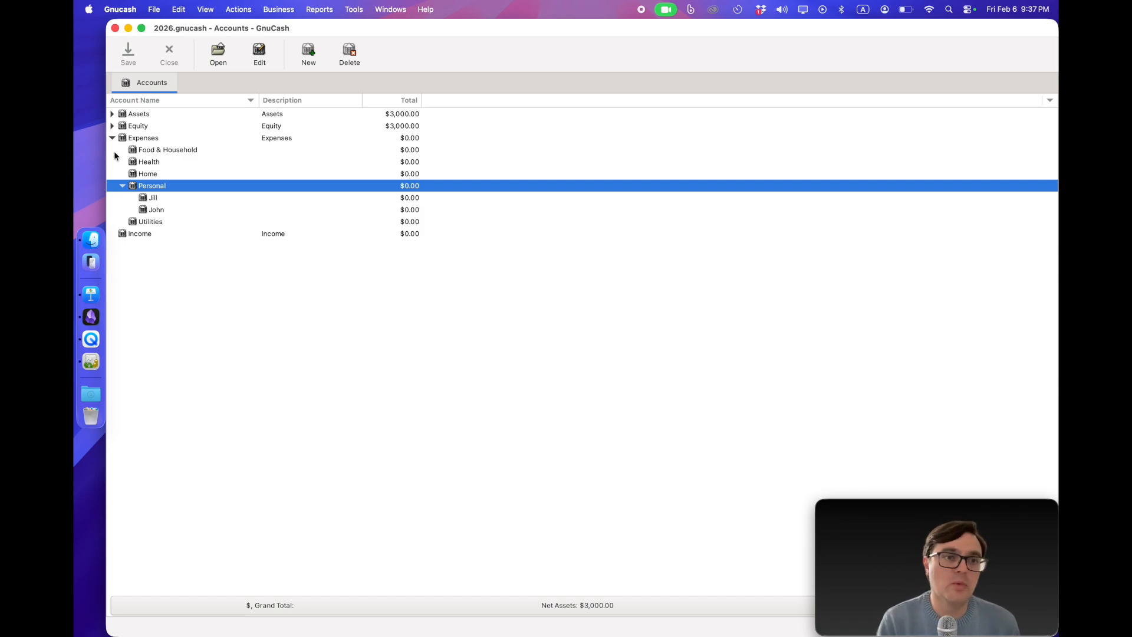
Step: Create an expense account named Transportation directly under Expenses
click(146, 138)
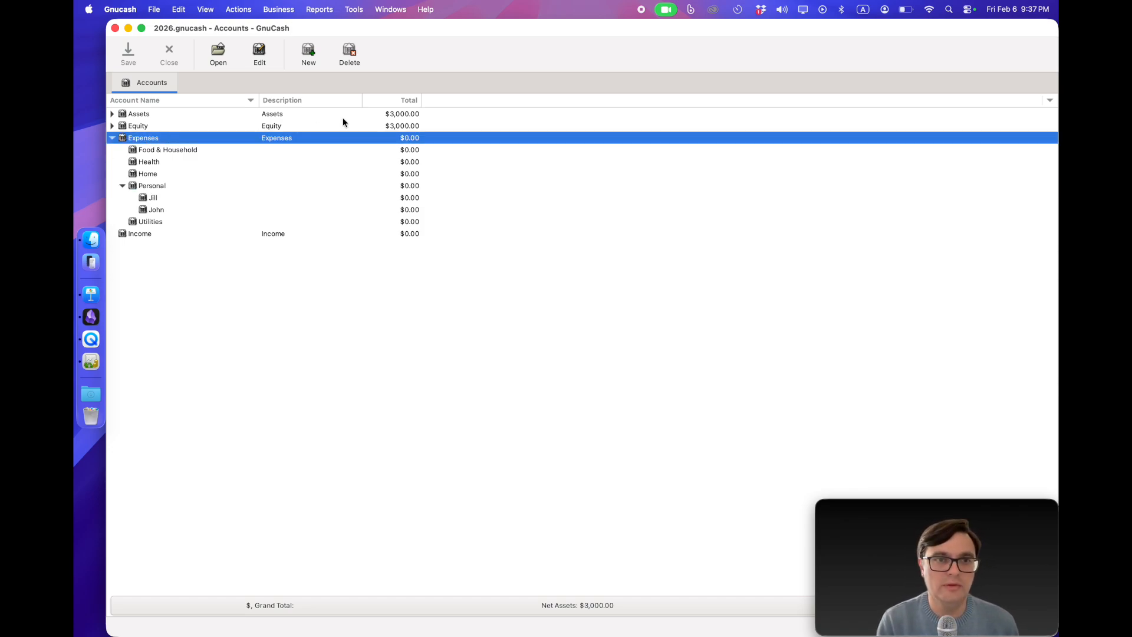
click(308, 59)
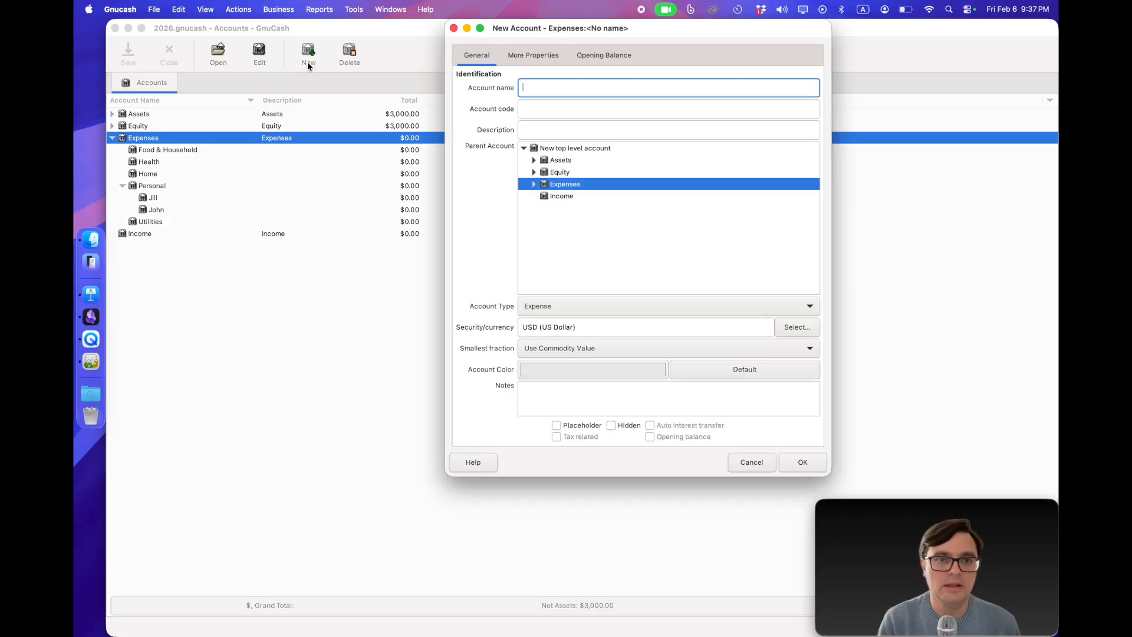
text(Transportation)
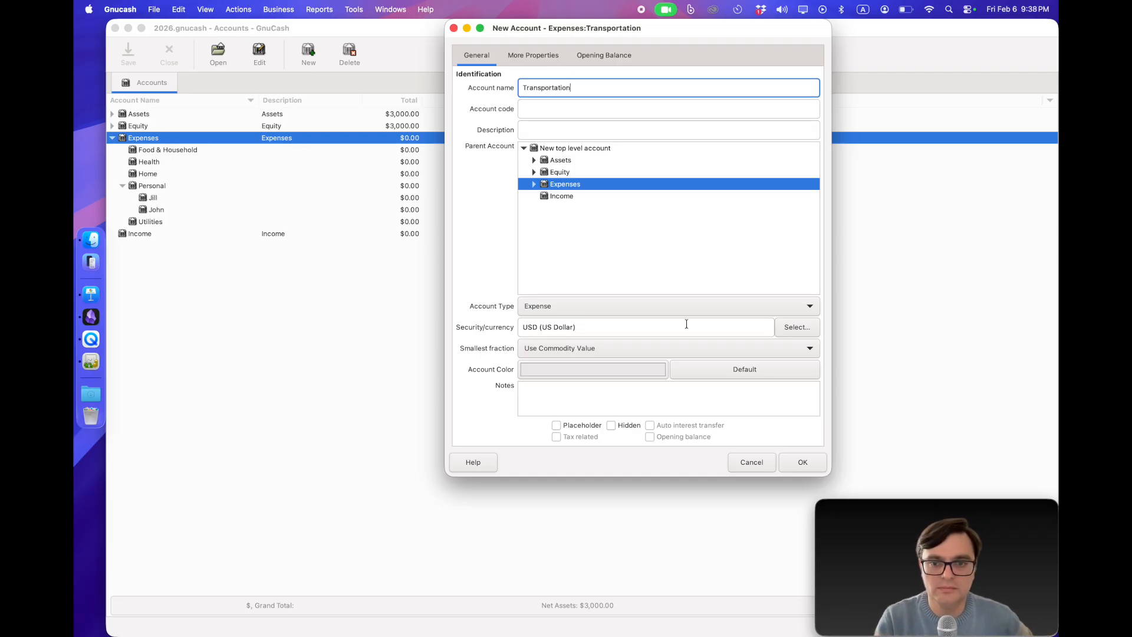
click(811, 463)
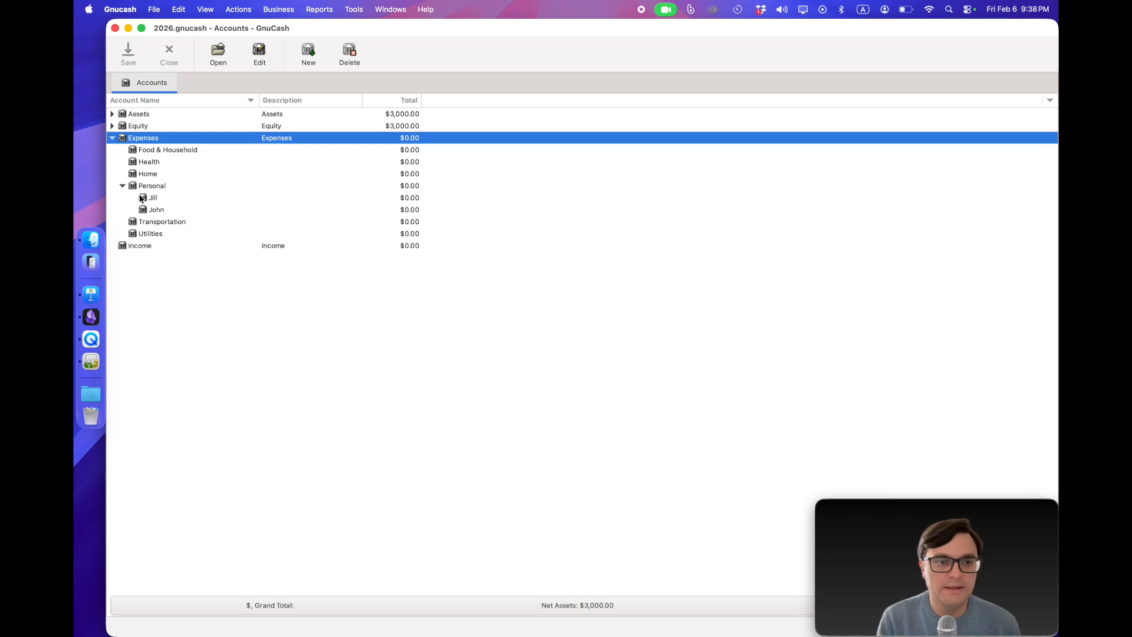
Step: Change the parent of the last-listed household member's account from Personal to Home and expand Home
click(165, 211)
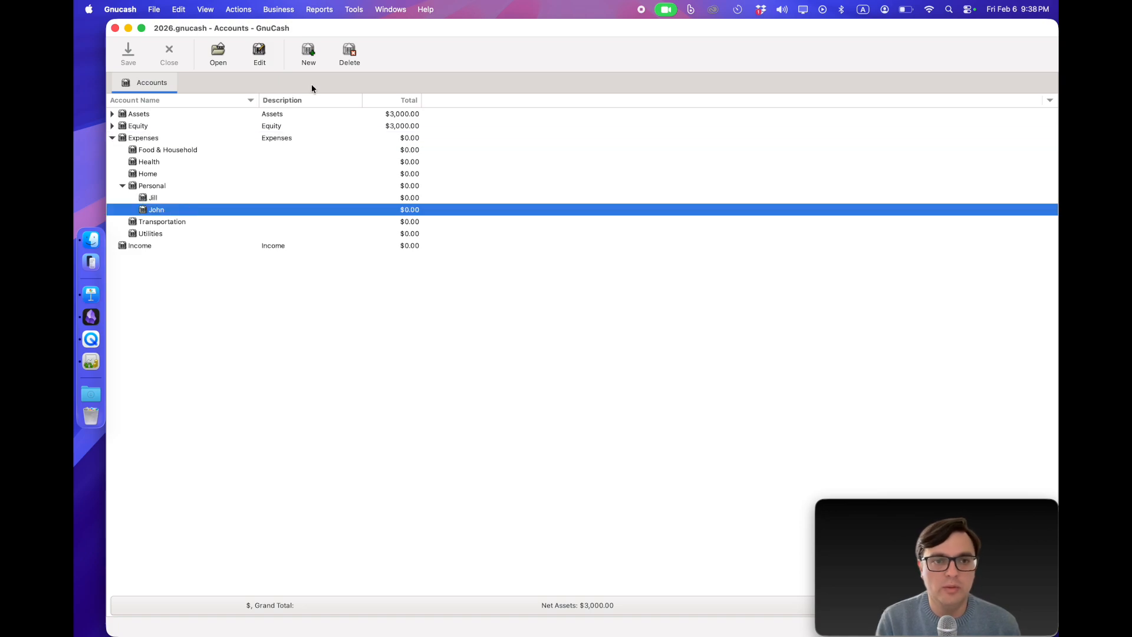
click(260, 56)
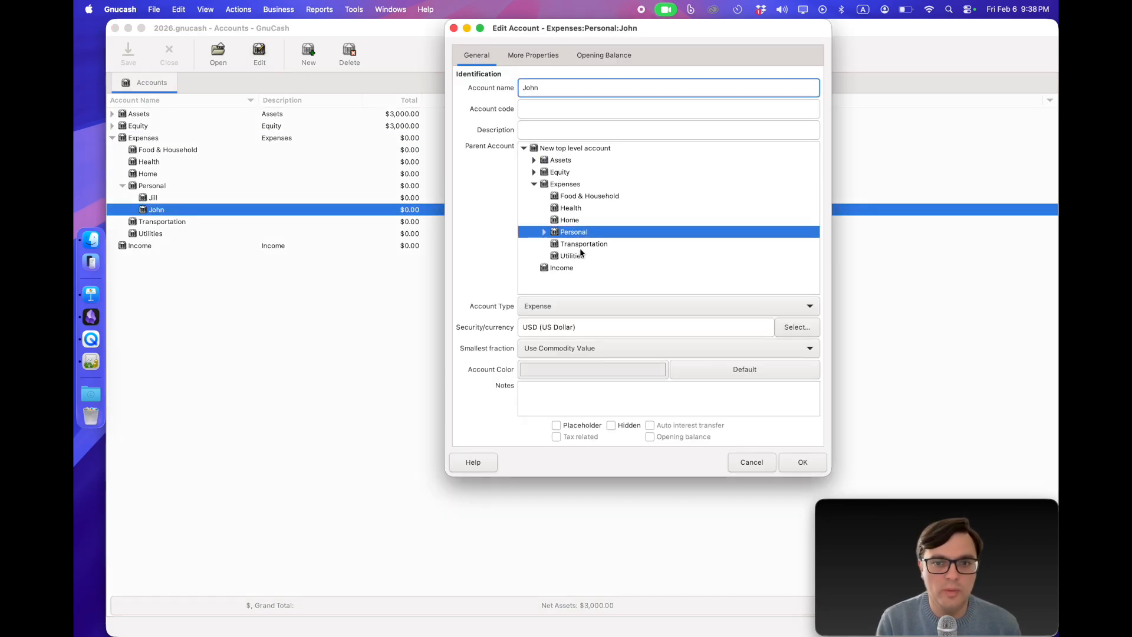
click(560, 220)
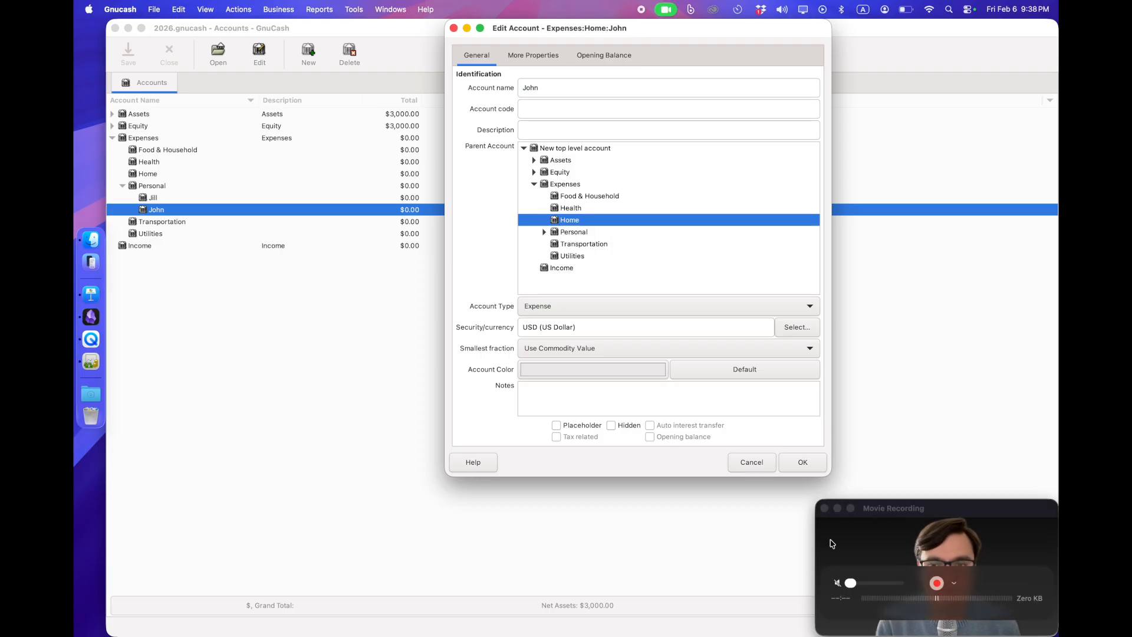
click(803, 464)
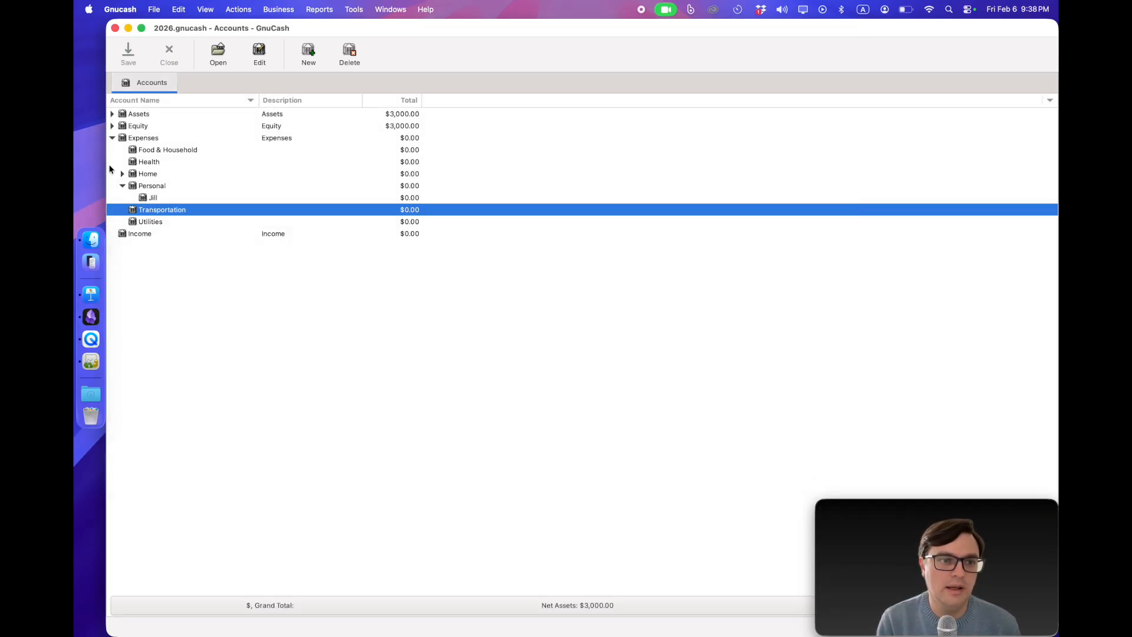
click(122, 173)
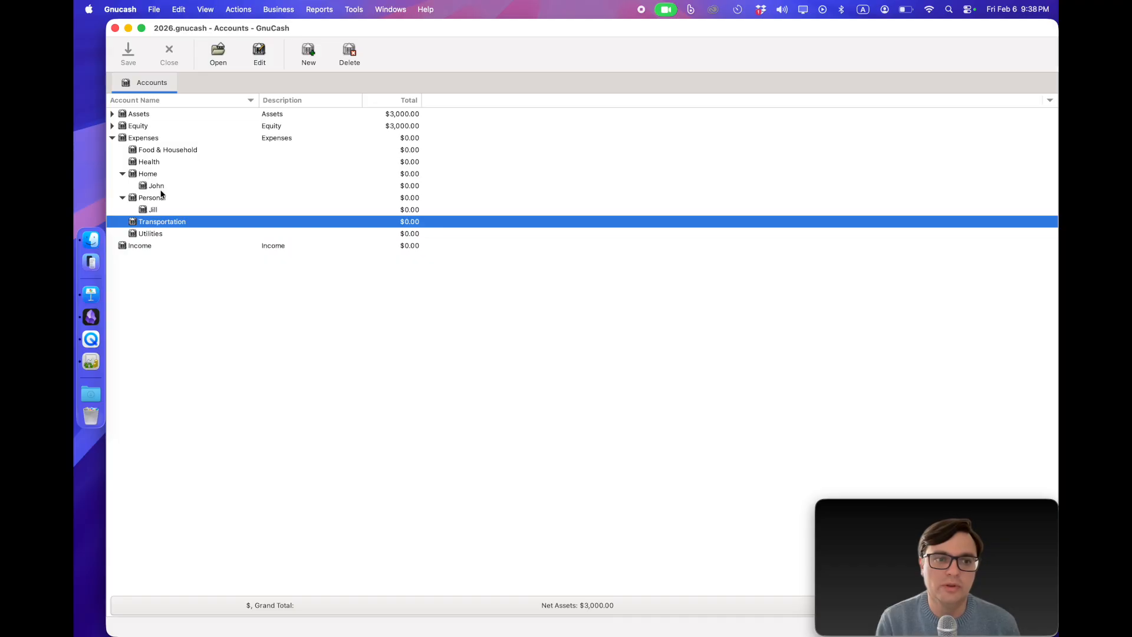
Step: Move the household member's account under Home back to the Personal parent account
click(143, 186)
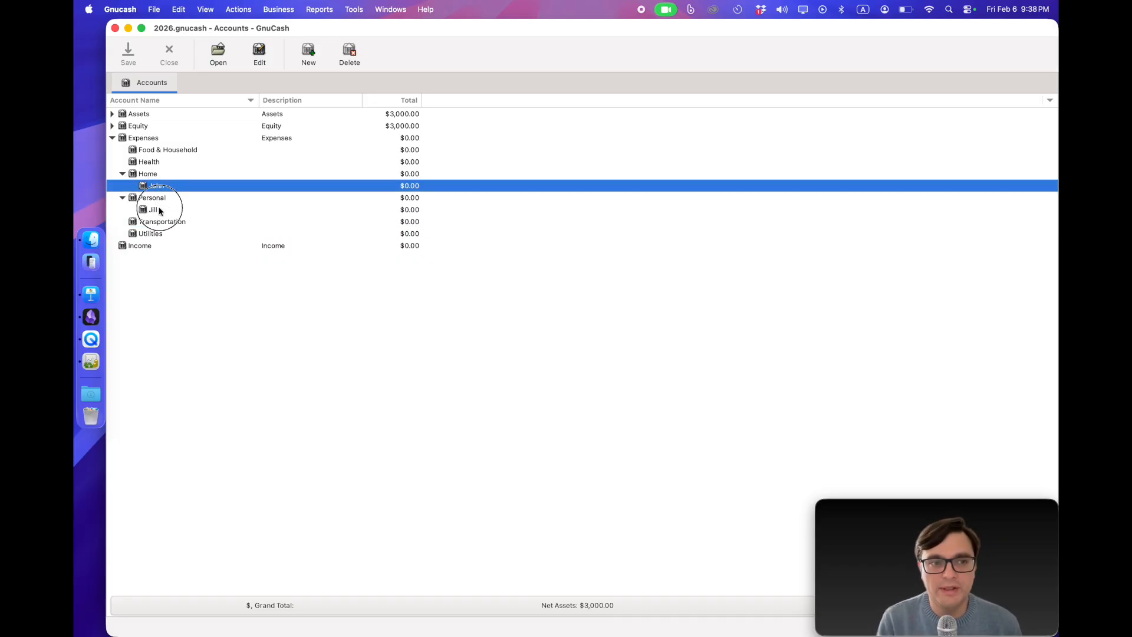
click(257, 56)
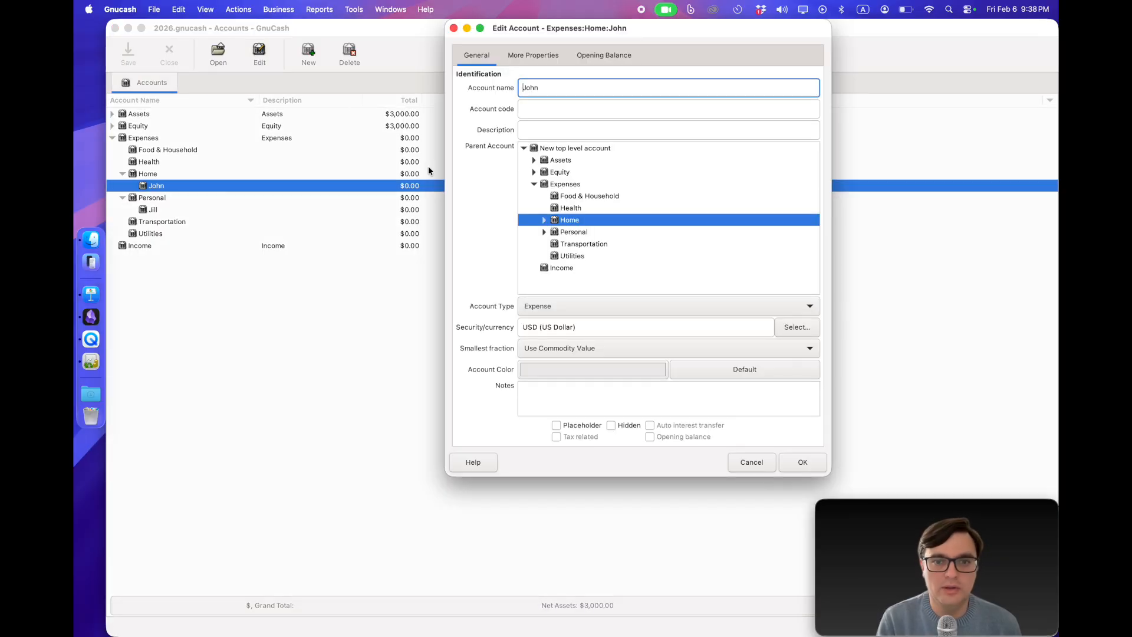
click(544, 232)
click(573, 231)
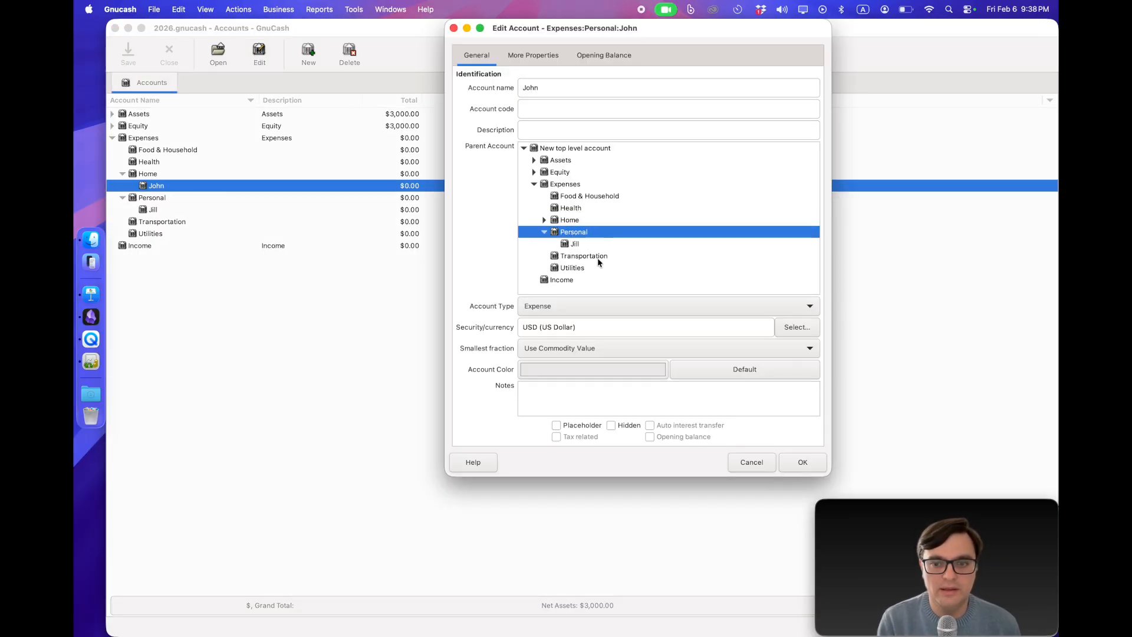
click(788, 462)
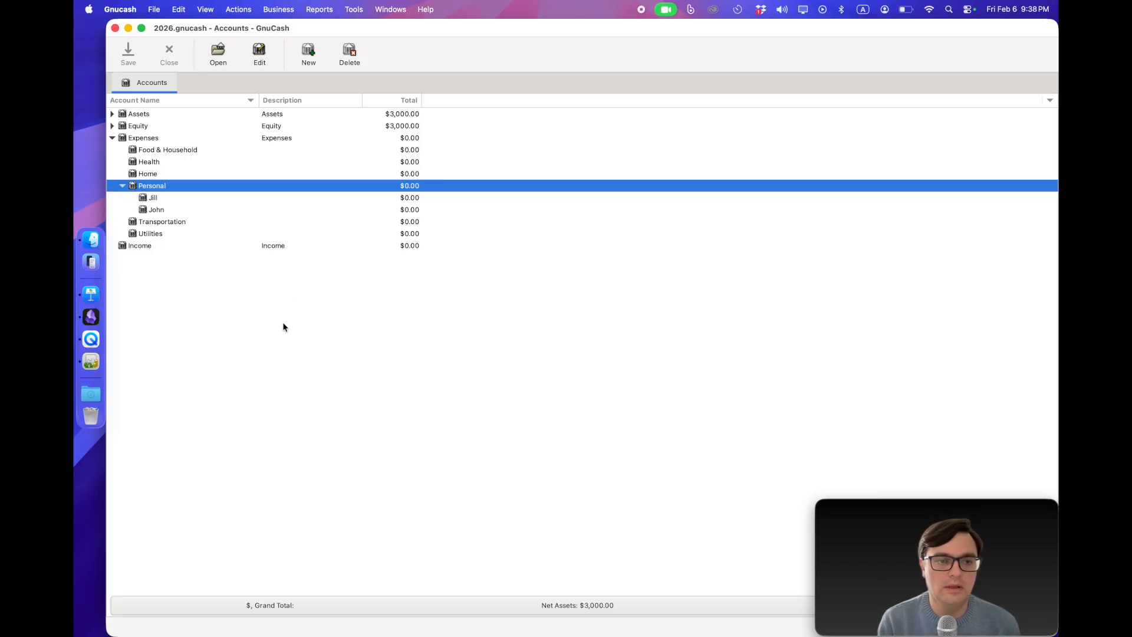
Step: Select the Expenses parent account in the account tree
click(152, 140)
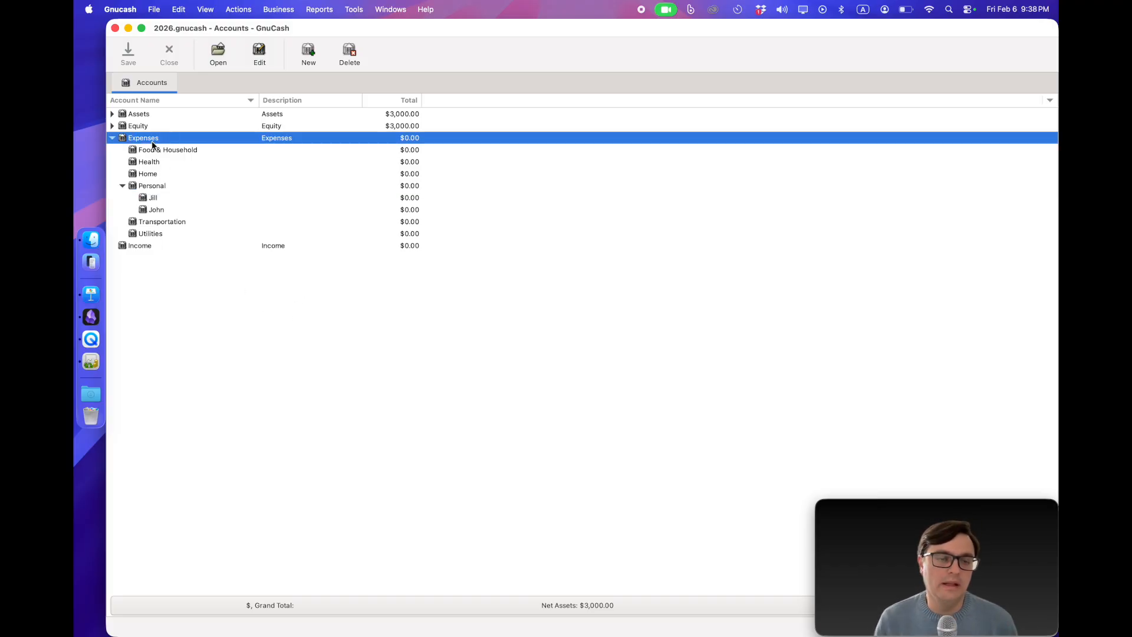